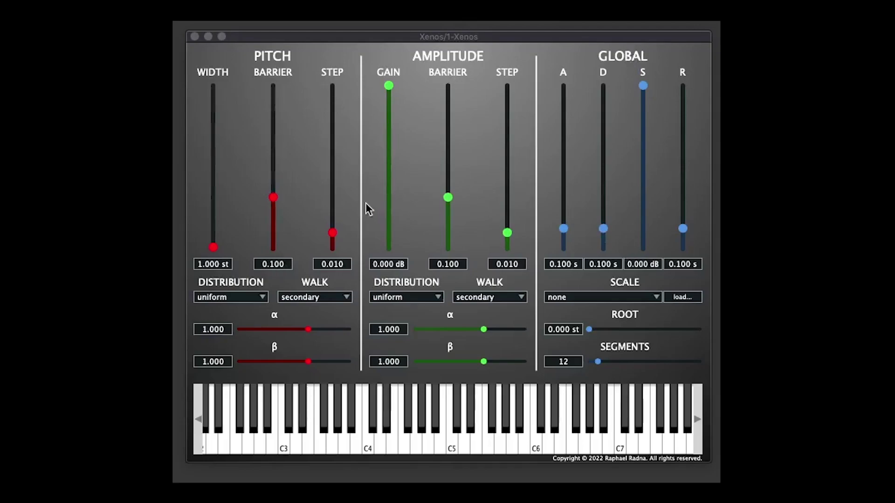
Raise the pitch width to about 30.409 st and the pitch barrier to about 0.123.
click(497, 35)
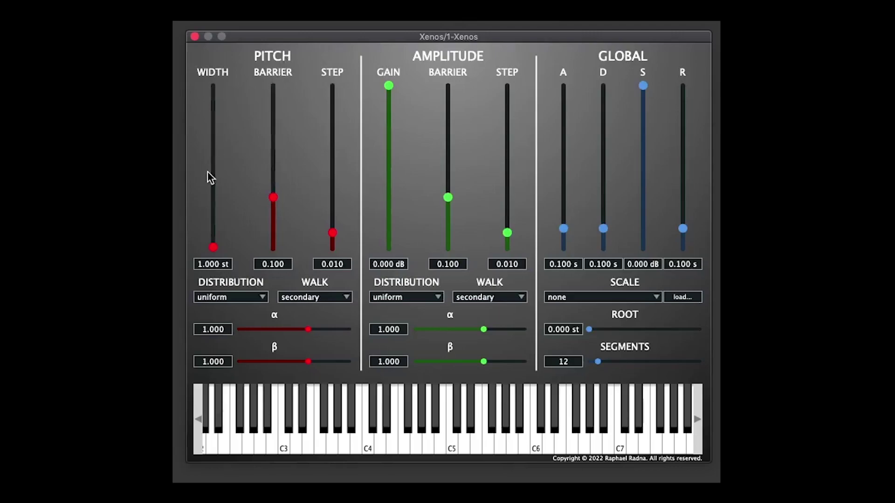
drag(214, 248, 208, 208)
click(214, 199)
mouse_move(276, 197)
mouse_down()
mouse_move(280, 140)
mouse_move(278, 220)
mouse_move(273, 144)
mouse_move(270, 193)
mouse_up()
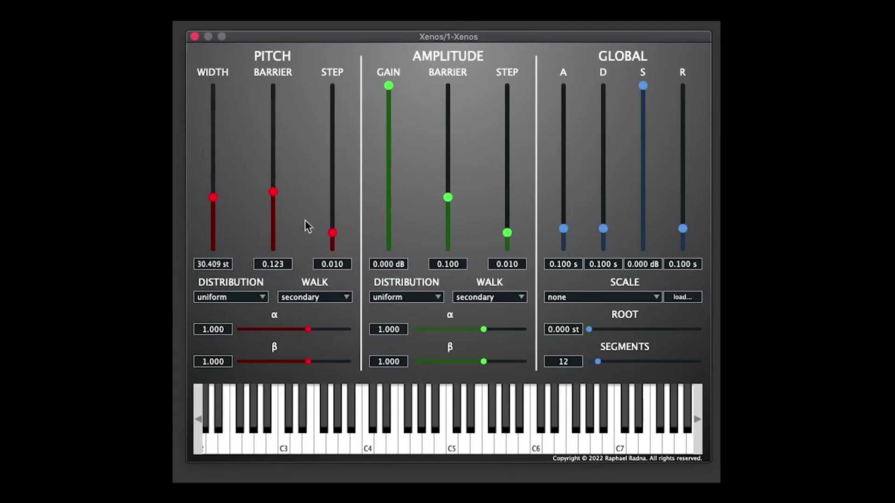
Raise the pitch step to about 0.548, the pitch barrier to about 0.608 and the pitch width to about 86.131 st.
drag(332, 233, 317, 127)
drag(274, 196, 273, 122)
drag(215, 195, 213, 102)
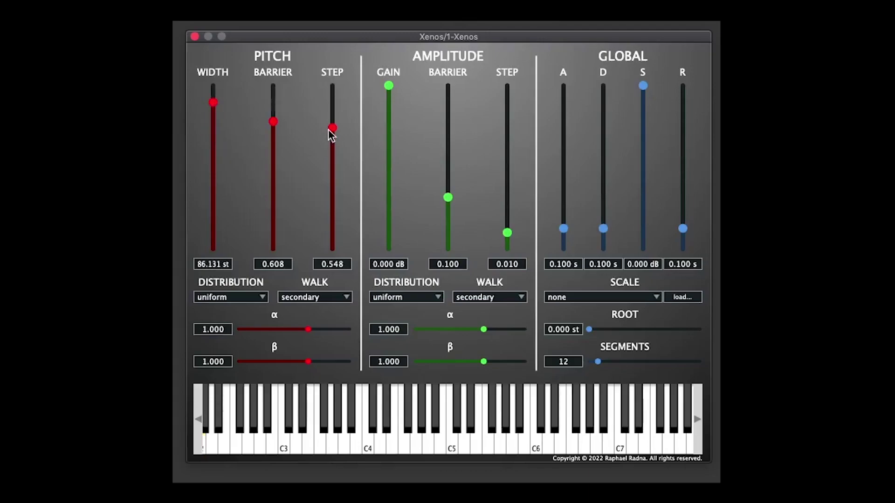
Set the pitch step to about 0.174, the pitch barrier to about 0.815 and the pitch width to about 47.181 st.
drag(330, 133, 273, 225)
drag(332, 113, 330, 186)
drag(273, 224, 274, 101)
drag(217, 104, 211, 168)
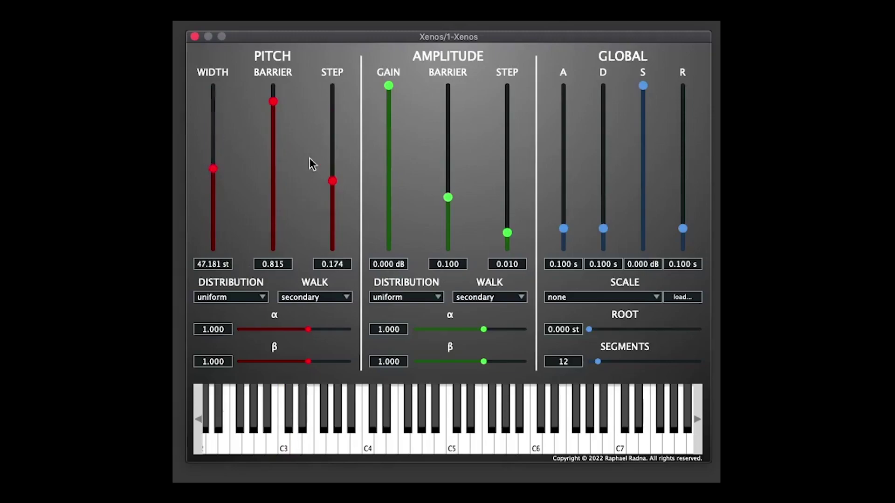
Set the pitch walk to primary and lower the pitch α to 0.000.
click(241, 299)
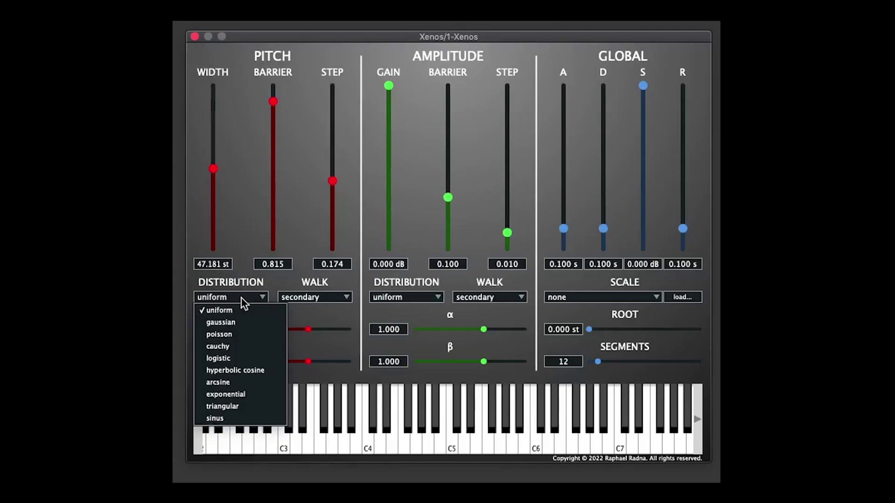
click(297, 284)
click(306, 297)
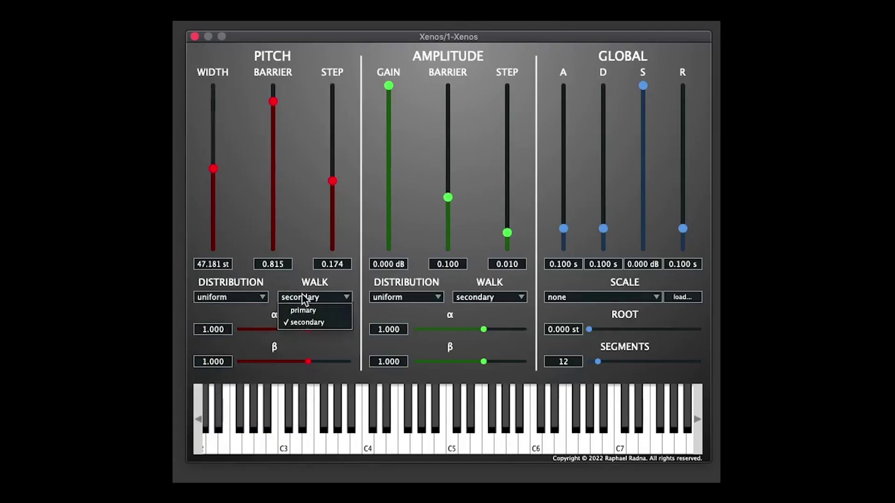
click(306, 310)
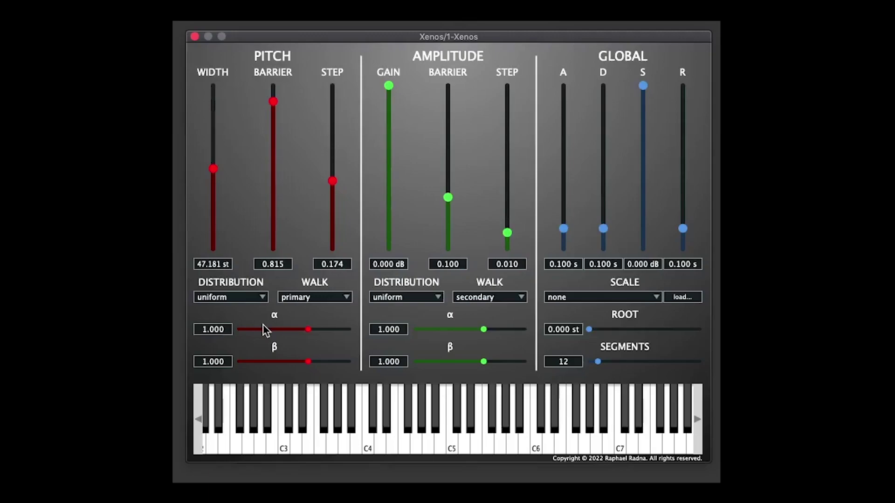
mouse_move(301, 330)
mouse_down()
mouse_move(242, 330)
mouse_move(348, 330)
mouse_move(244, 332)
mouse_move(340, 331)
mouse_move(295, 335)
mouse_up()
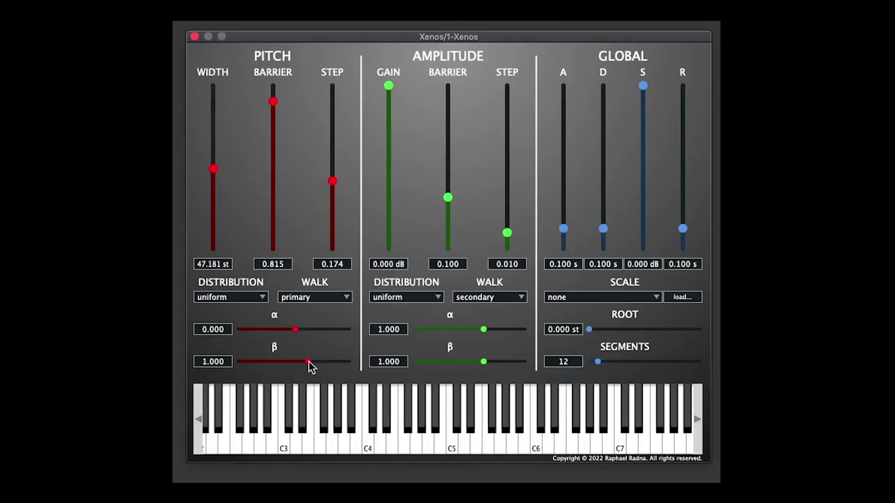
Try the poisson distribution for pitch with β at about 61.962 and at about 0.153.
drag(309, 363, 346, 362)
click(240, 297)
click(243, 334)
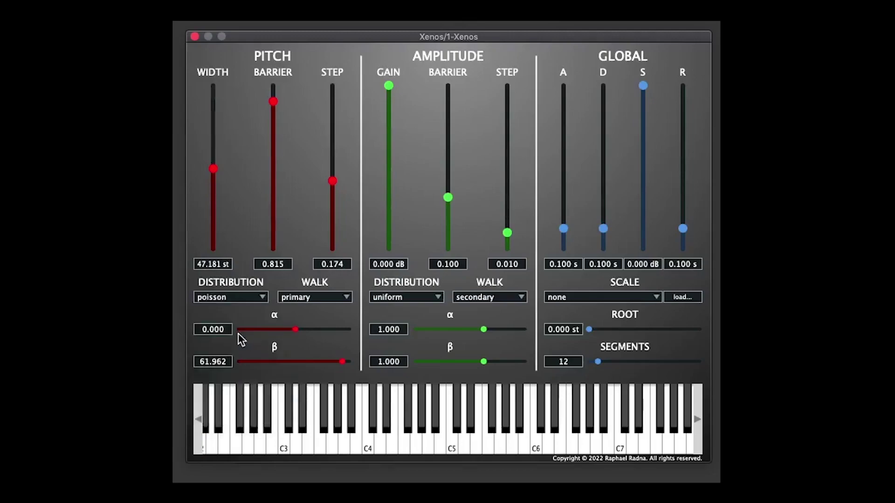
drag(344, 363, 302, 362)
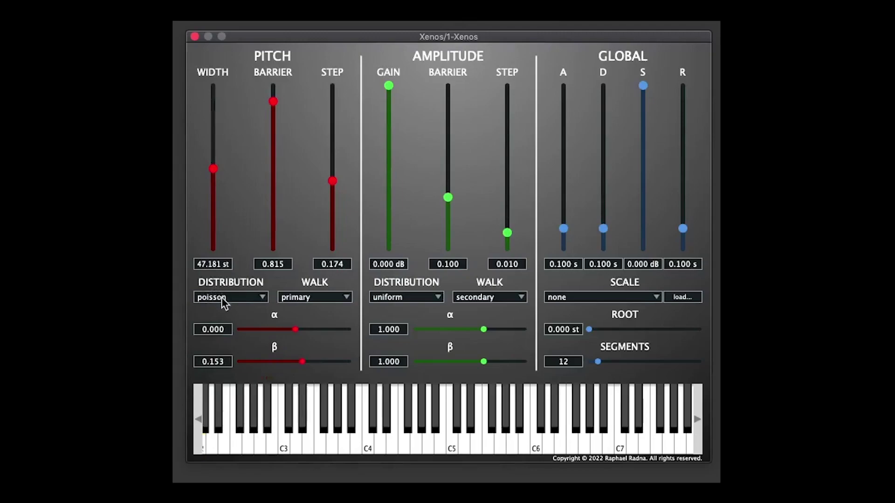
Try the arcsine distribution for pitch with β at about -4.005.
click(222, 297)
click(228, 381)
drag(304, 363, 261, 334)
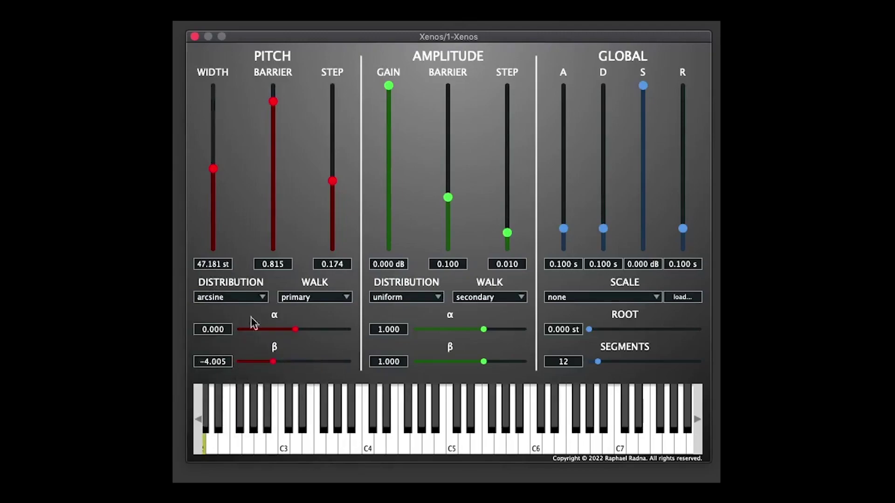
Set the pitch distribution to exponential and lower its β to about -14.881.
click(242, 297)
click(225, 396)
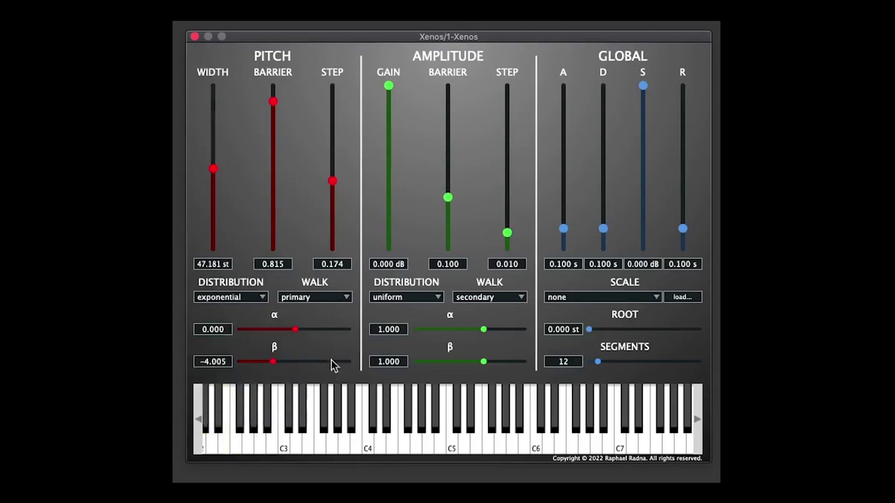
mouse_move(273, 363)
mouse_down()
mouse_move(339, 357)
mouse_move(255, 362)
mouse_up()
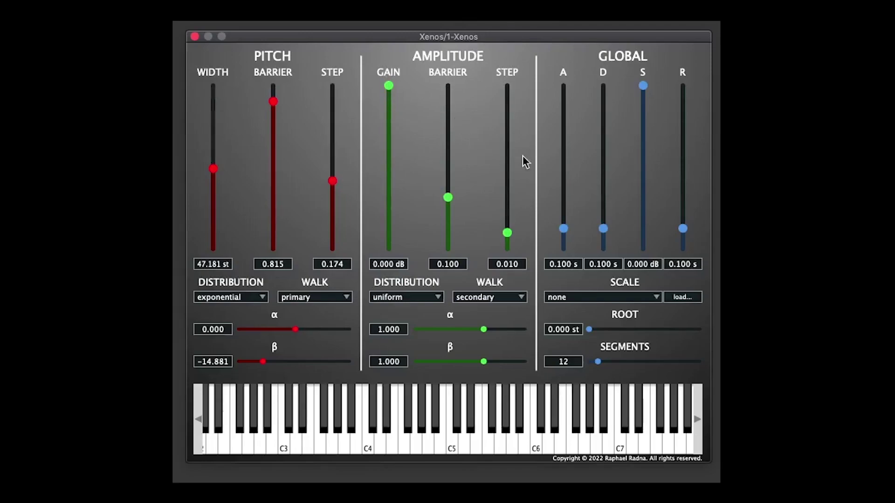
click(426, 296)
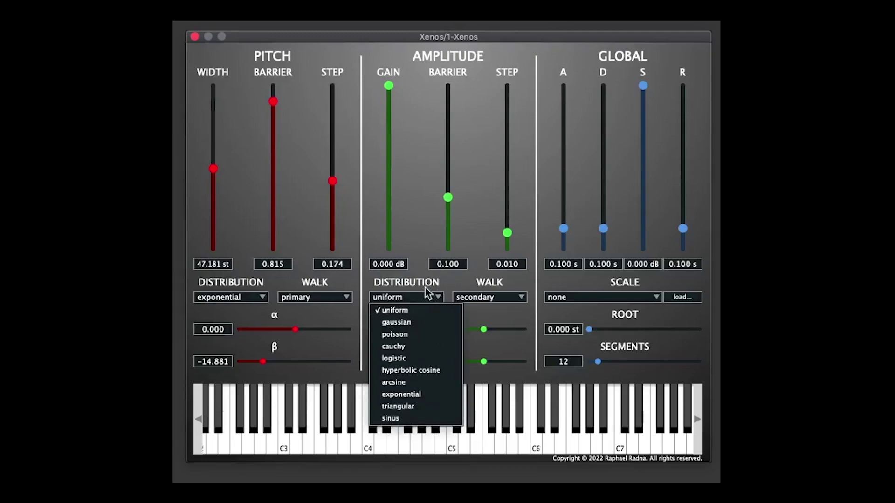
click(535, 311)
click(500, 296)
click(466, 282)
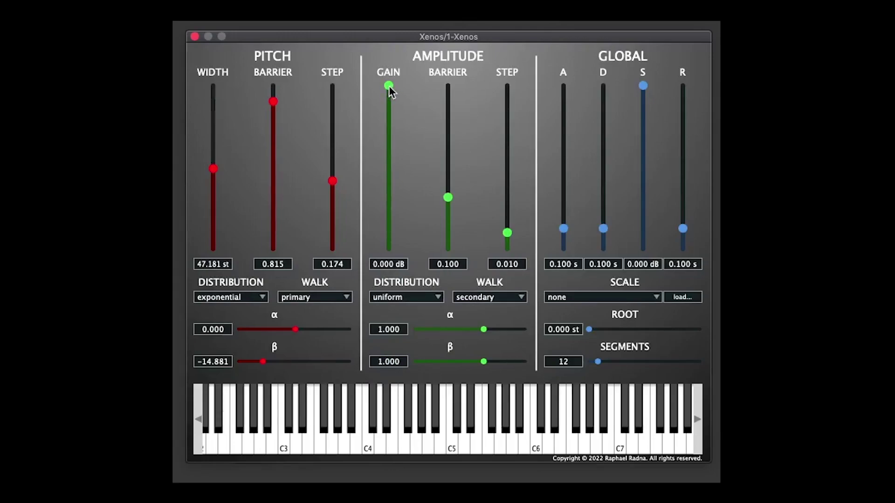
Set the amplitude gain to about -7.154 dB, the amplitude barrier to about 0.036 and the amplitude step to about 0.598.
drag(389, 86, 388, 131)
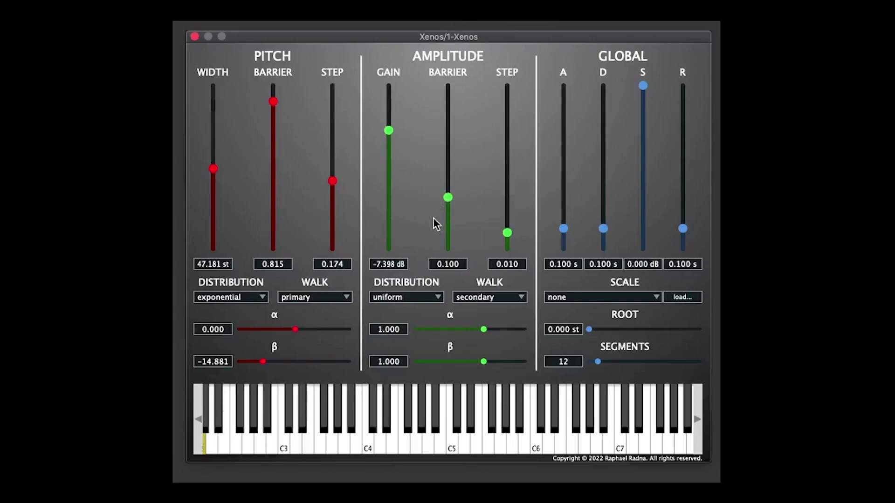
drag(448, 197, 506, 123)
mouse_move(388, 130)
mouse_down()
mouse_move(389, 111)
mouse_move(393, 209)
mouse_move(381, 129)
mouse_up()
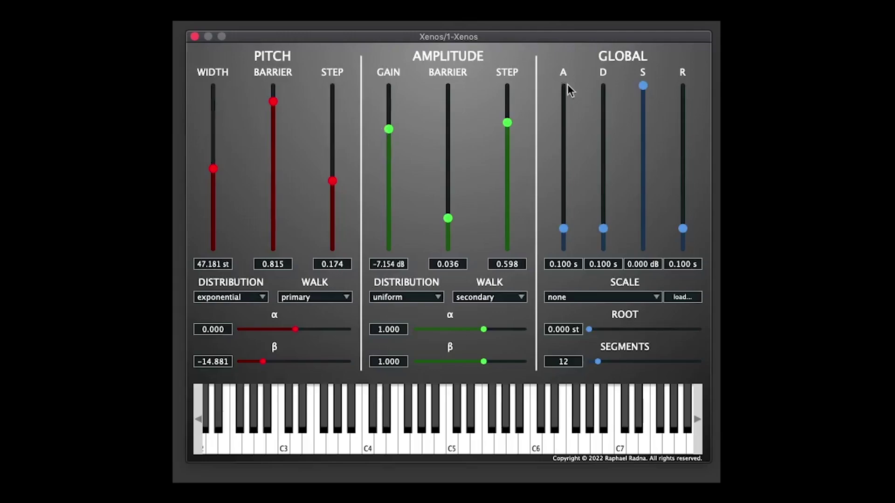
Look through the global scale options and play a note between C4 and C5 on the on-screen keyboard.
click(629, 298)
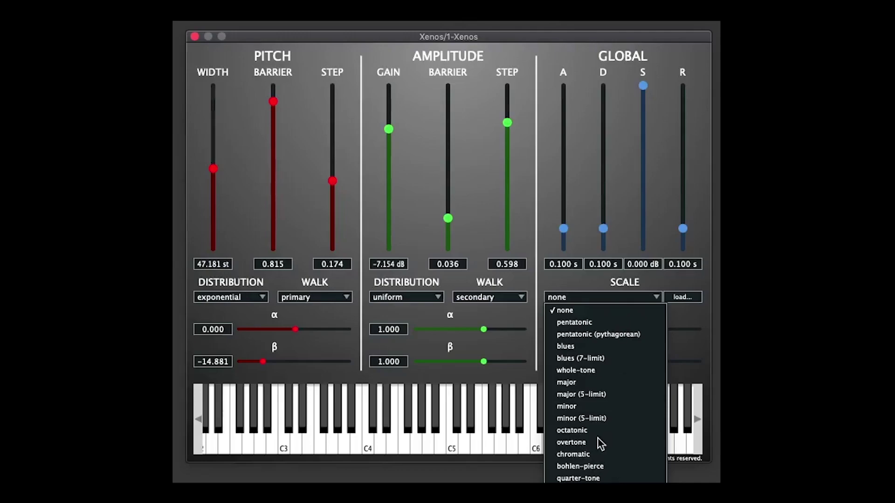
click(593, 285)
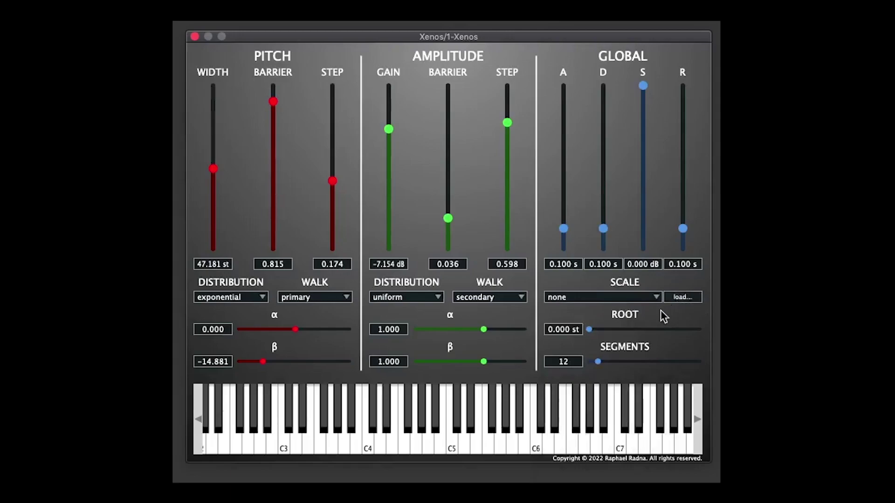
mouse_move(592, 329)
mouse_down()
mouse_move(664, 325)
mouse_move(592, 341)
mouse_up()
click(417, 428)
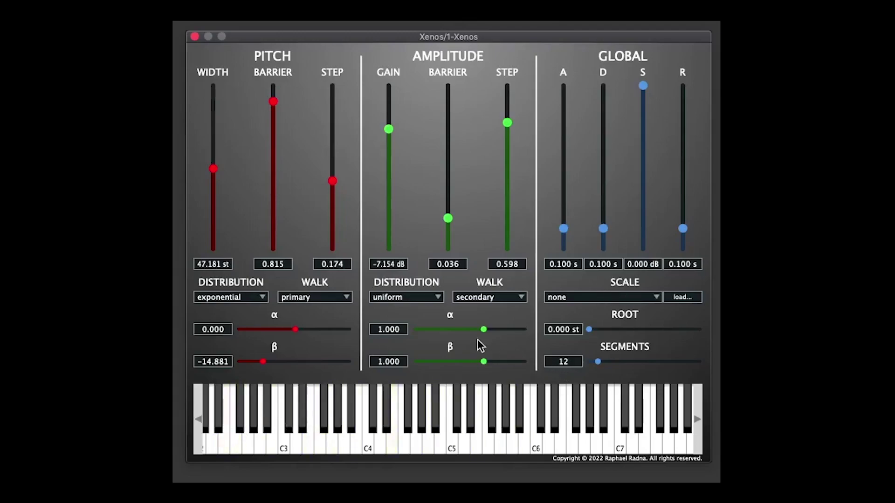